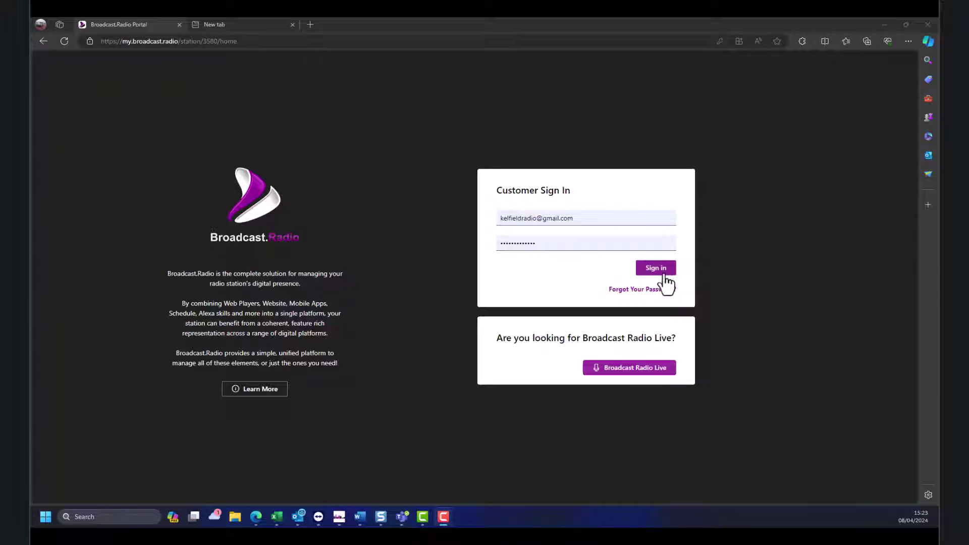
# Step: Sign in to the Broadcast.Radio portal and choose Upload & Manage Content
pyautogui.click(656, 267)
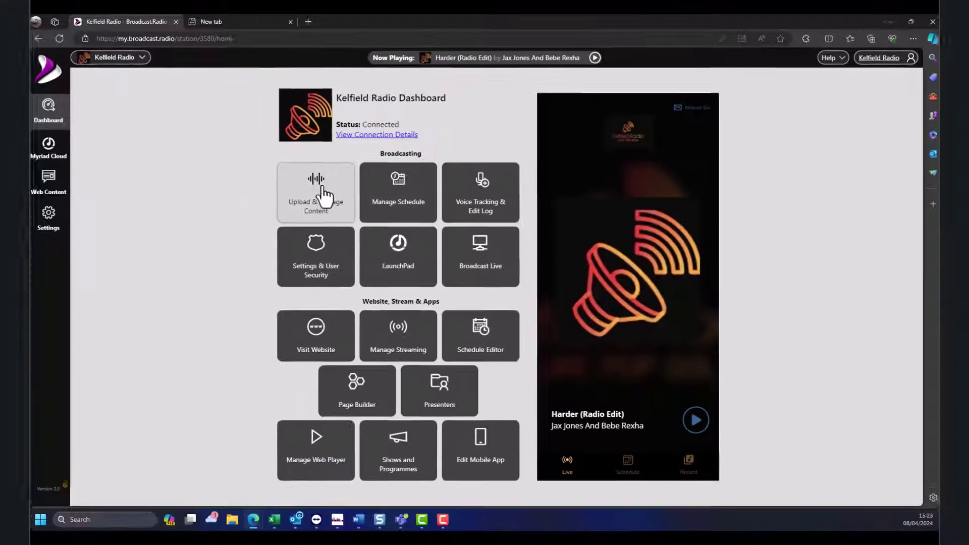
pyautogui.click(334, 197)
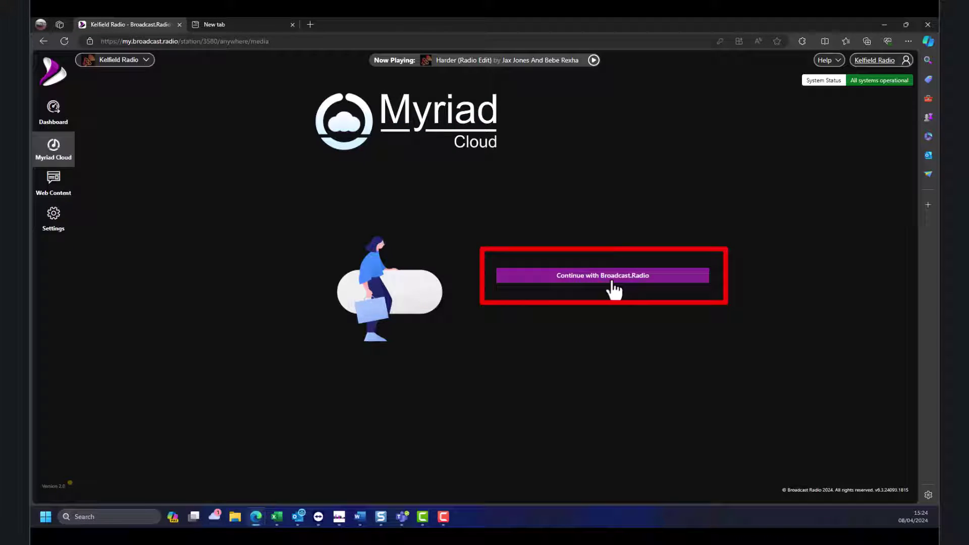
# Step: Continue with Broadcast.Radio to load Kelfield Radio's Myriad Cloud media area
pyautogui.click(614, 280)
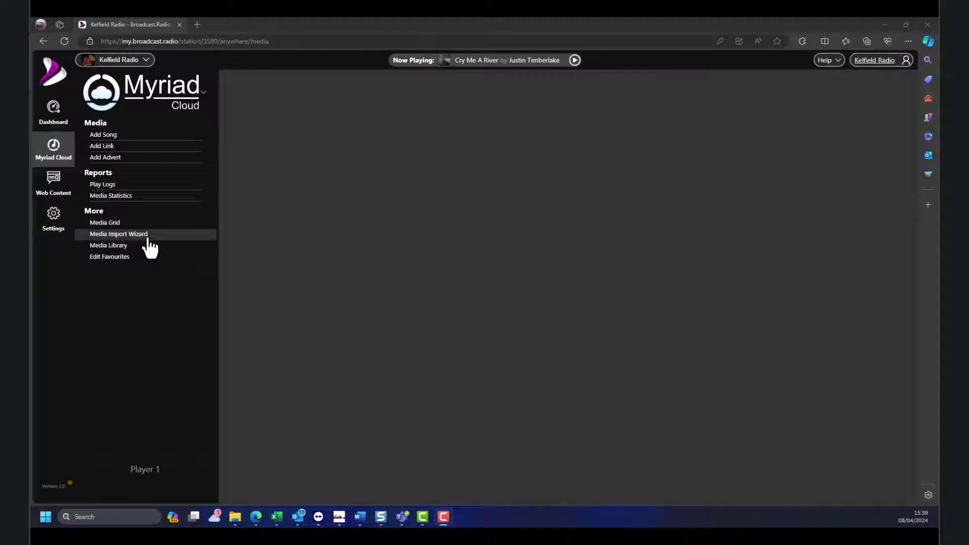
# Step: Start a Media Import Wizard import with Type Song and Category Pop
pyautogui.click(118, 233)
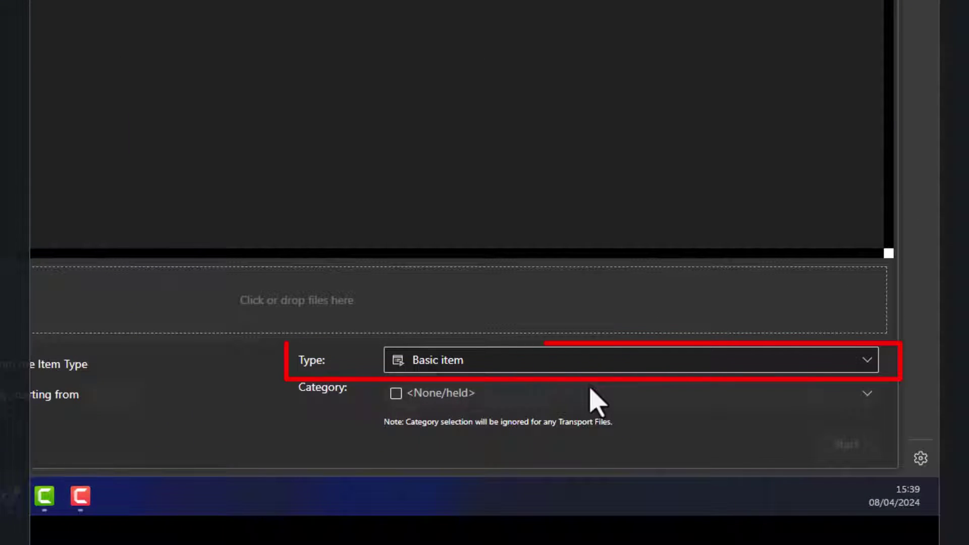
pyautogui.click(599, 383)
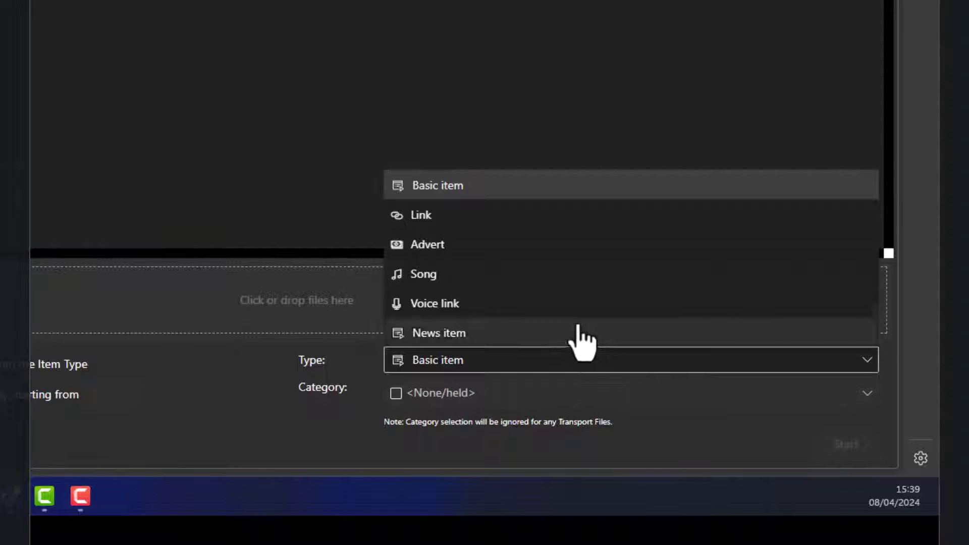
pyautogui.click(571, 277)
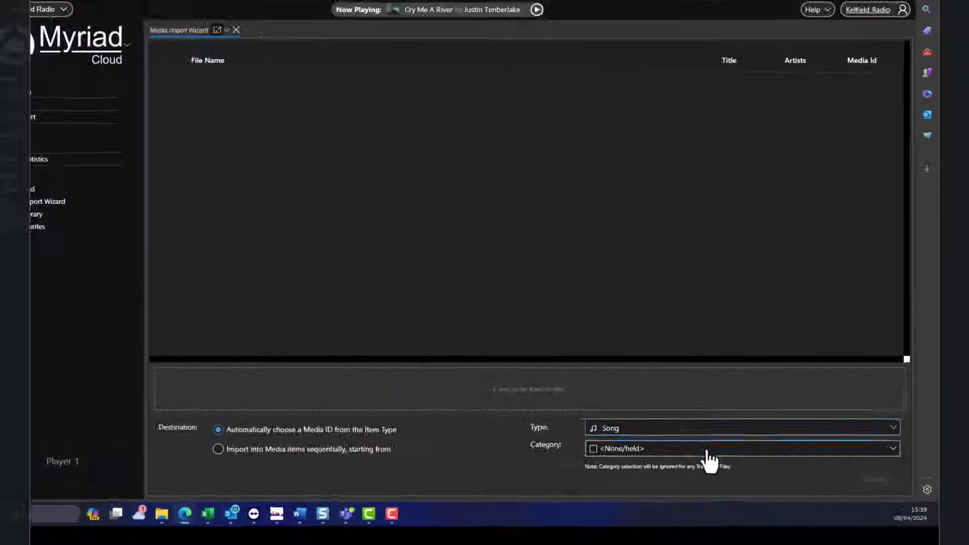
pyautogui.click(581, 391)
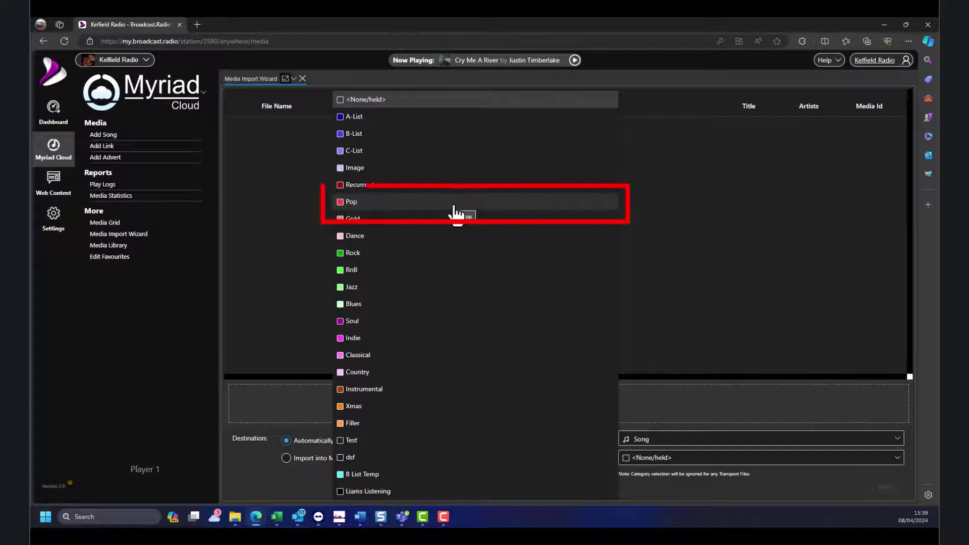
pyautogui.click(456, 214)
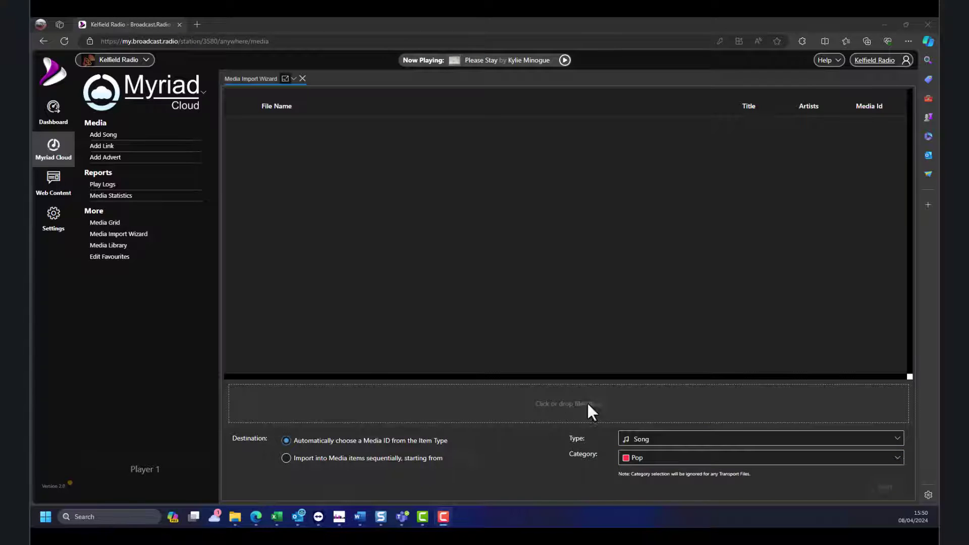
# Step: Select the first three song files in the LB Radio Pop folder
pyautogui.click(596, 402)
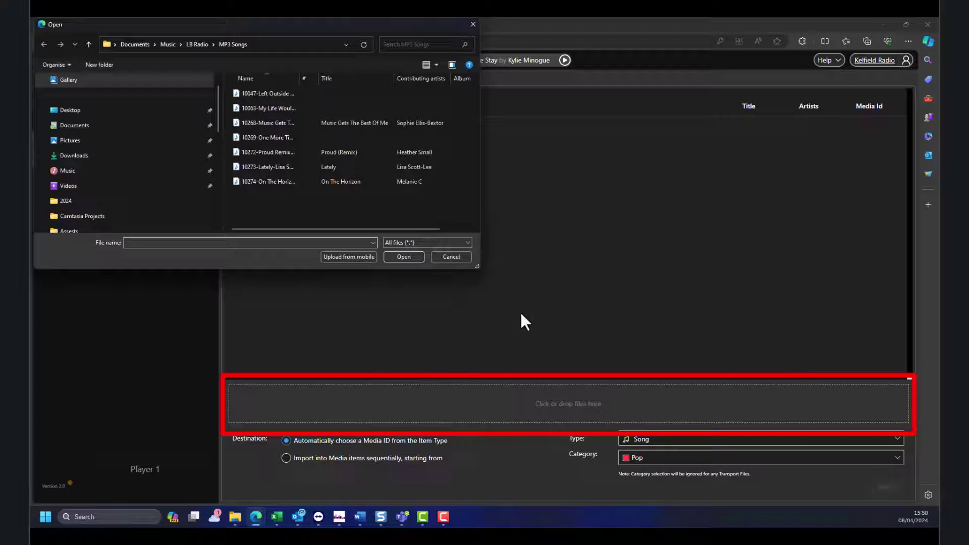
pyautogui.click(197, 44)
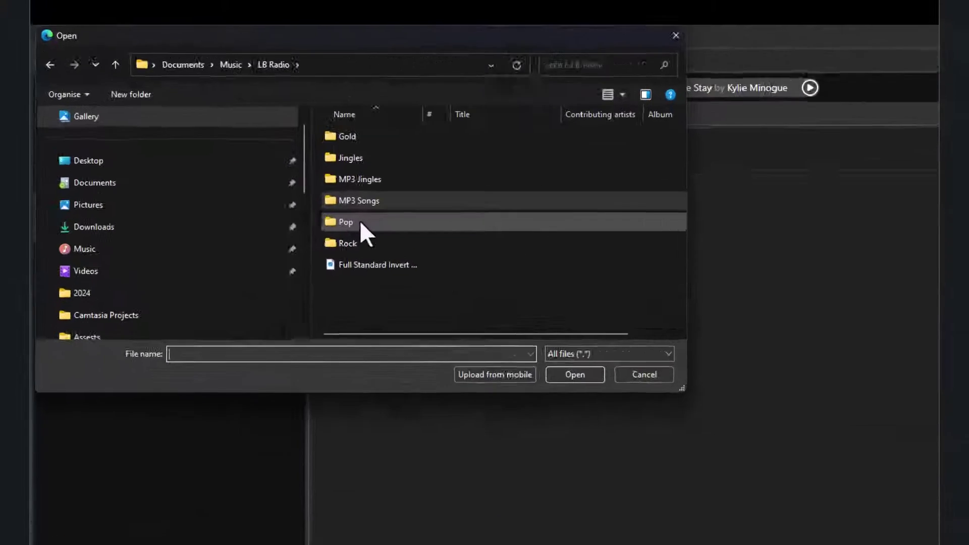
pyautogui.doubleClick(364, 227)
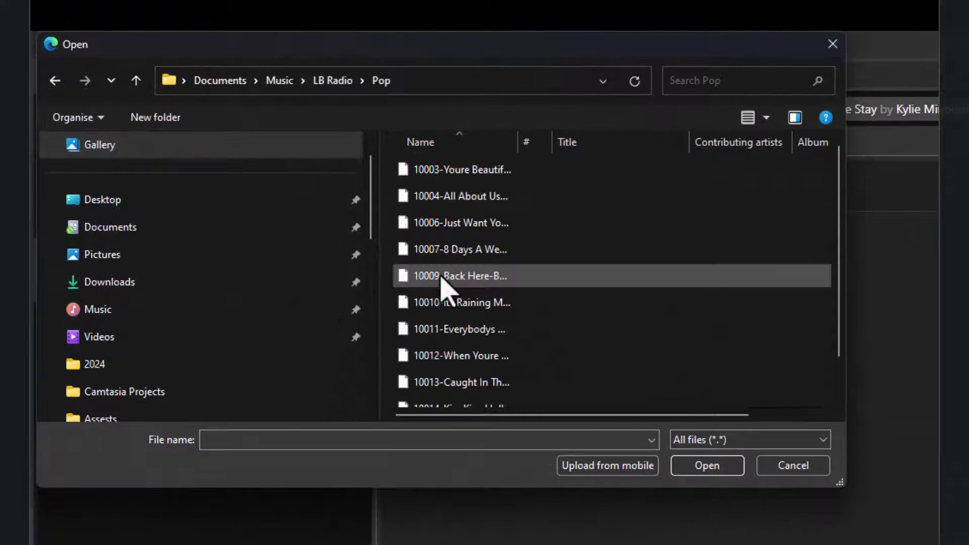
pyautogui.click(447, 173)
pyautogui.keyDown('shift'); pyautogui.click(461, 224); pyautogui.keyUp('shift')
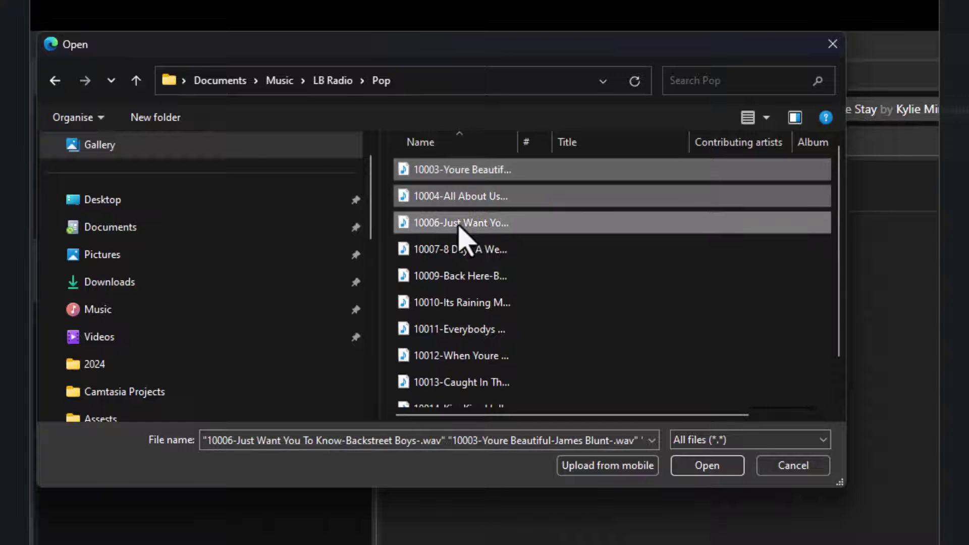
pyautogui.keyDown('ctrl'); pyautogui.click(540, 277); pyautogui.keyUp('ctrl')
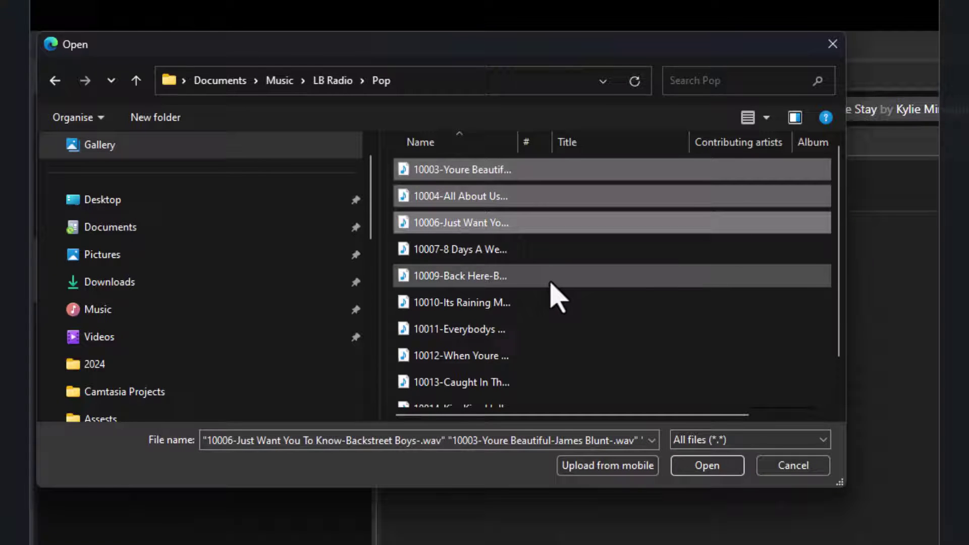
pyautogui.keyDown('ctrl'); pyautogui.click(557, 278); pyautogui.keyUp('ctrl')
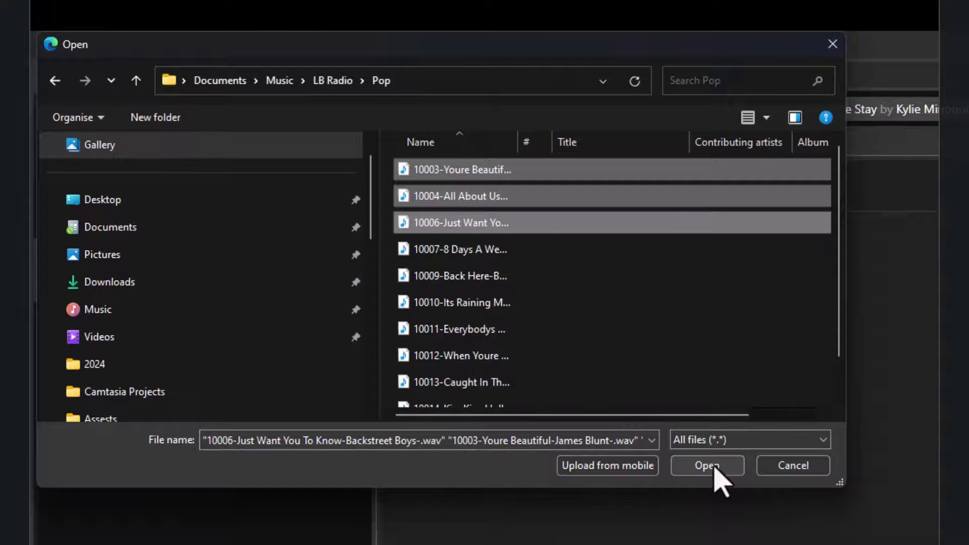
# Step: Load the three Pop songs and run the import, assigning Media IDs 10840–10842
pyautogui.click(707, 466)
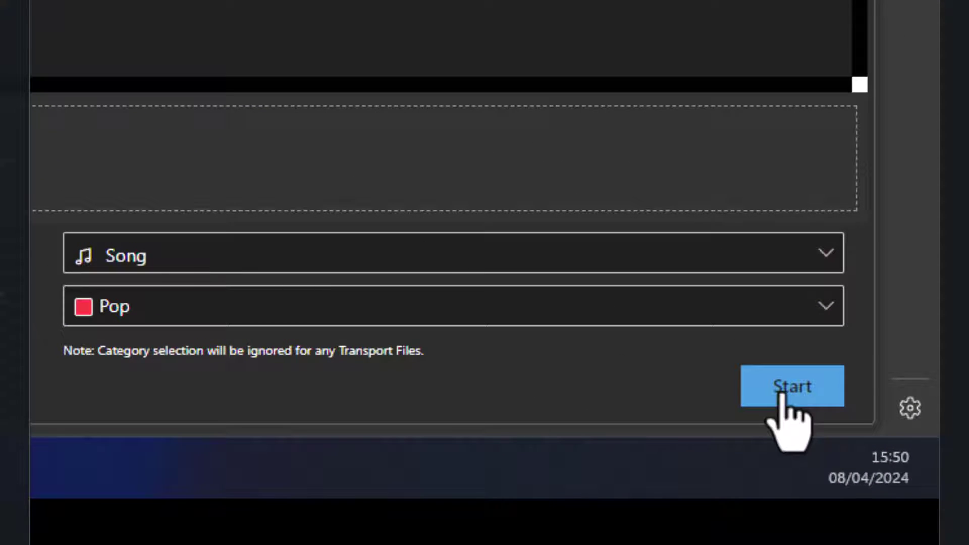
pyautogui.click(787, 401)
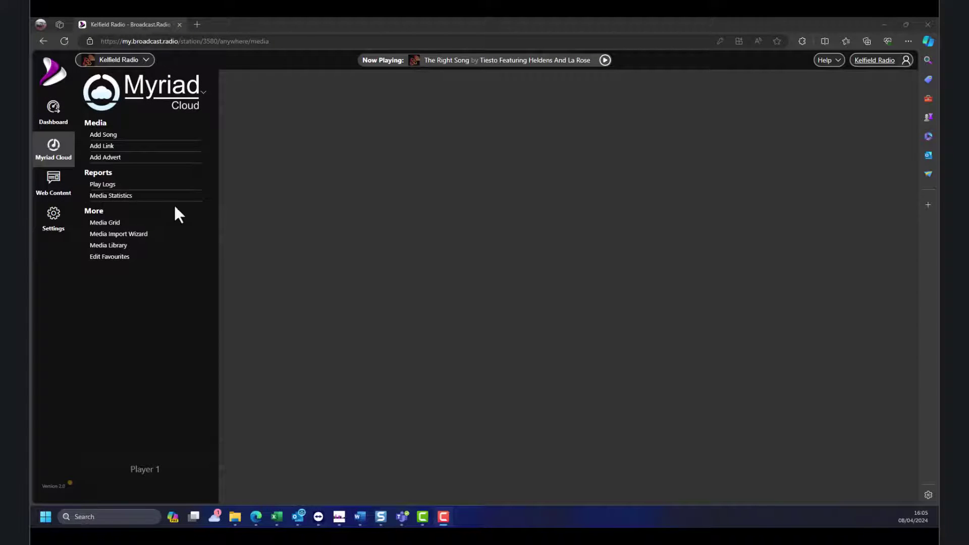
# Step: Set a new import to Type Link and Category Station Id, then bring up the file picker
pyautogui.click(118, 233)
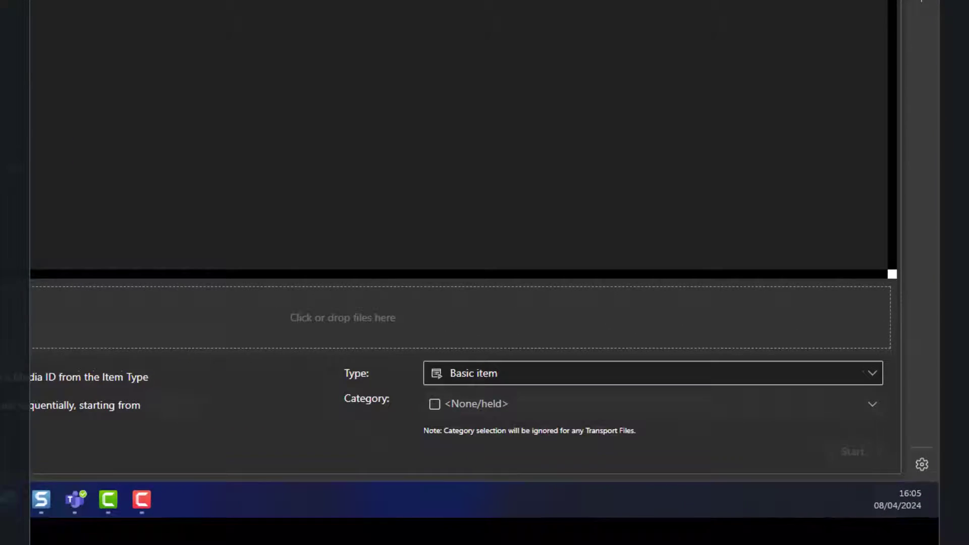
pyautogui.click(553, 373)
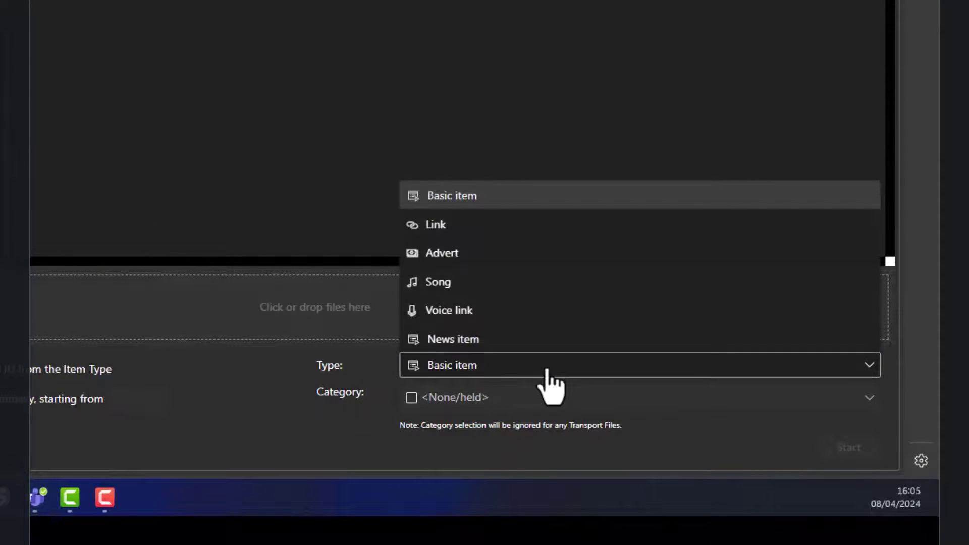
pyautogui.click(504, 227)
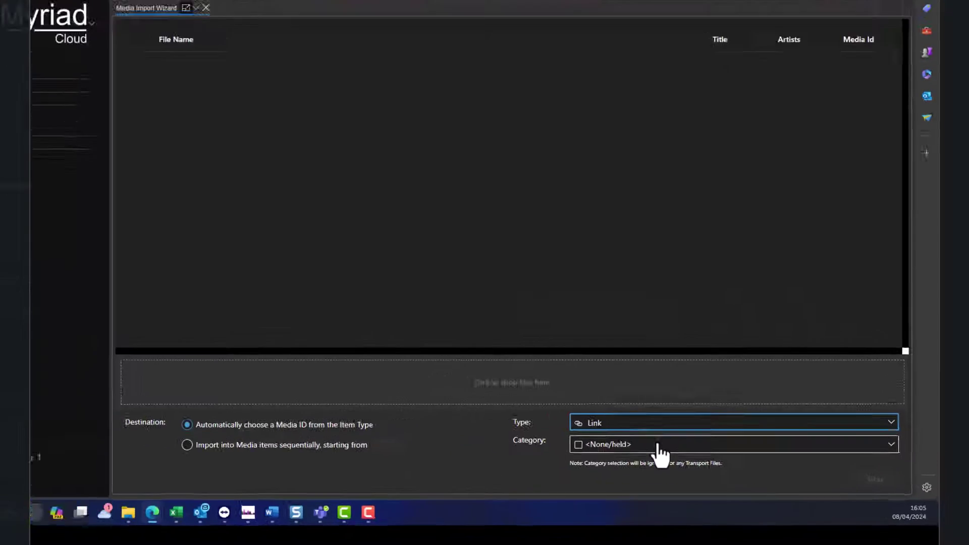
pyautogui.click(660, 447)
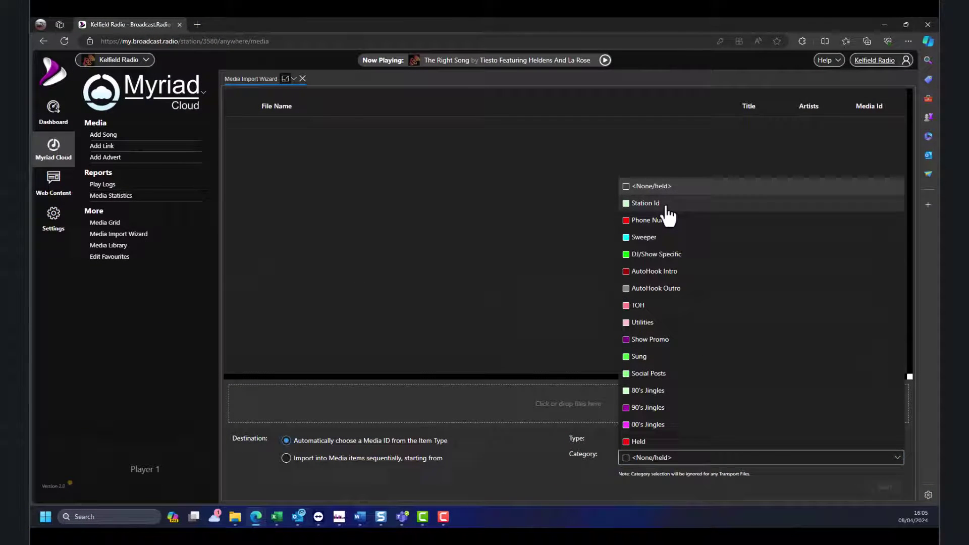
pyautogui.click(668, 205)
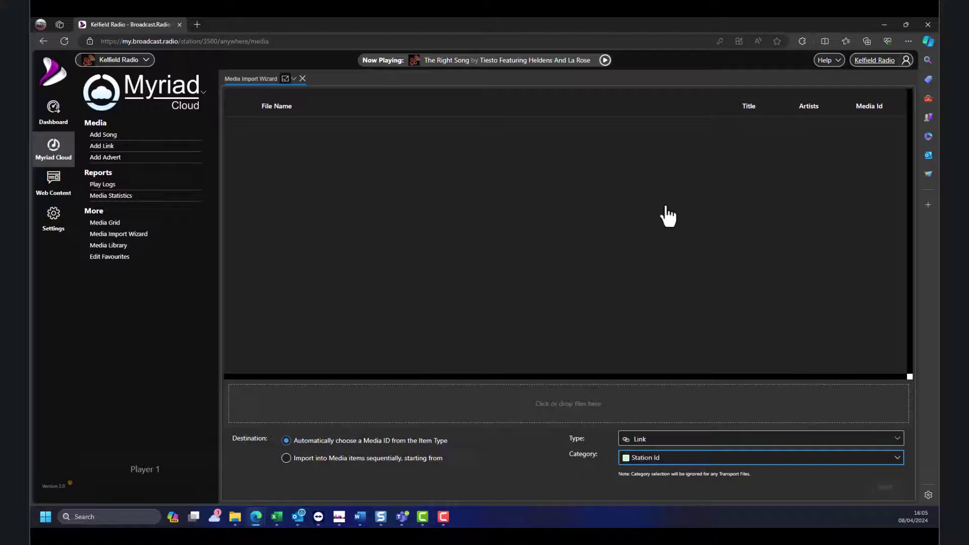
pyautogui.click(589, 409)
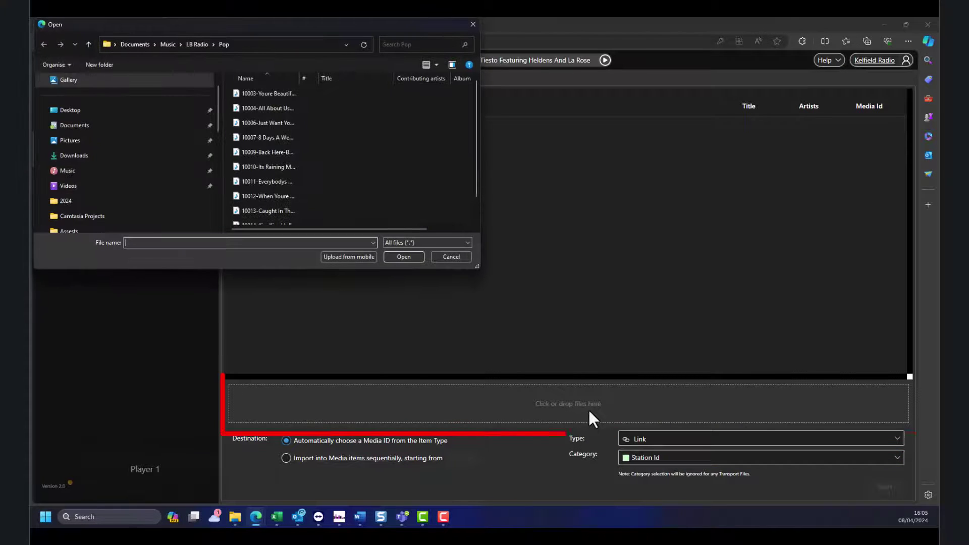
# Step: Select jingles 110–117 in the LB Radio MP3 Jingles folder
pyautogui.click(195, 44)
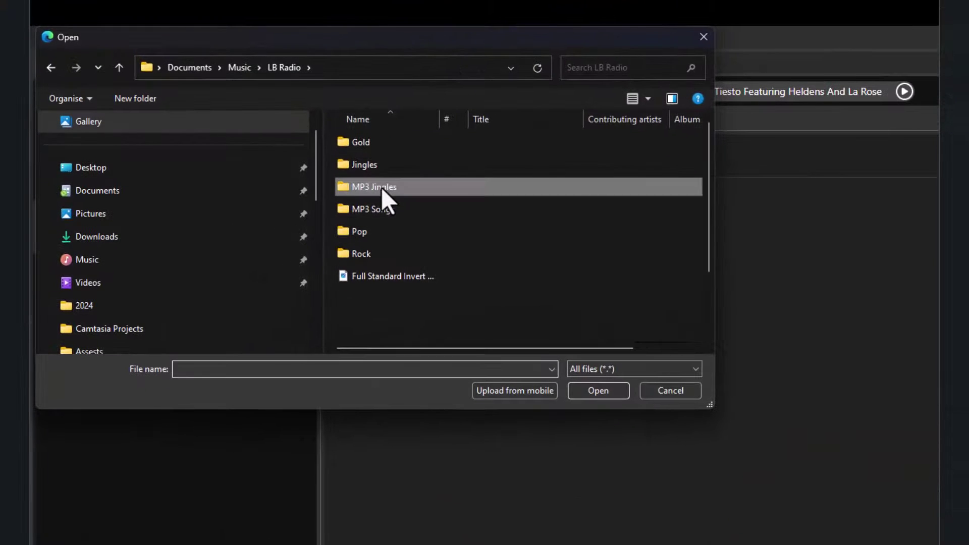
pyautogui.doubleClick(381, 187)
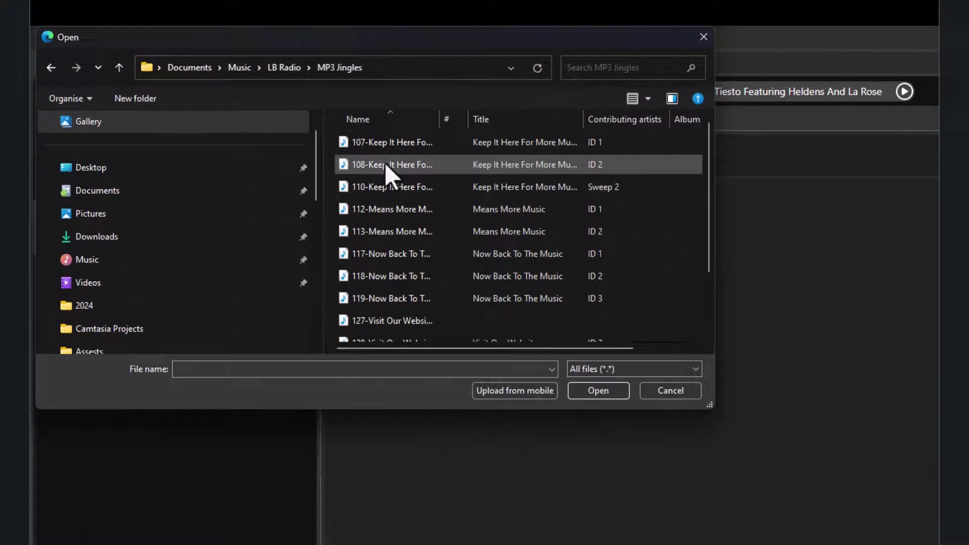
pyautogui.click(382, 187)
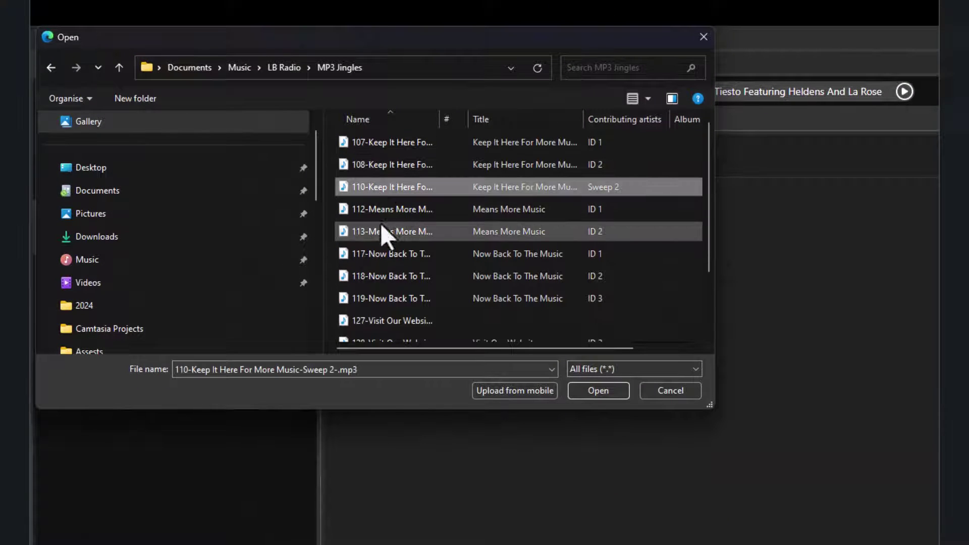
pyautogui.keyDown('shift'); pyautogui.click(371, 253); pyautogui.keyUp('shift')
# Step: Import the four jingles as Station Id links with Media IDs 88–91, then close the wizard
pyautogui.click(594, 387)
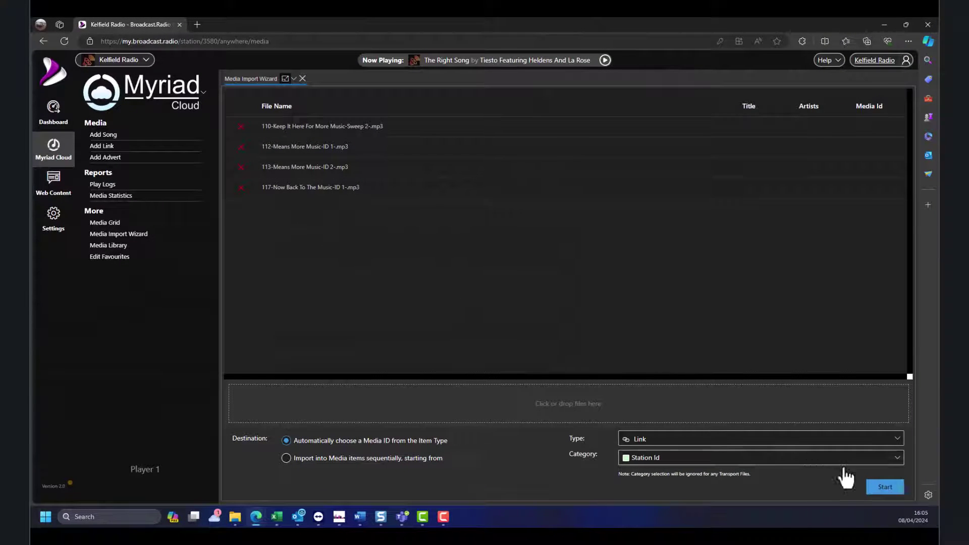
pyautogui.click(884, 487)
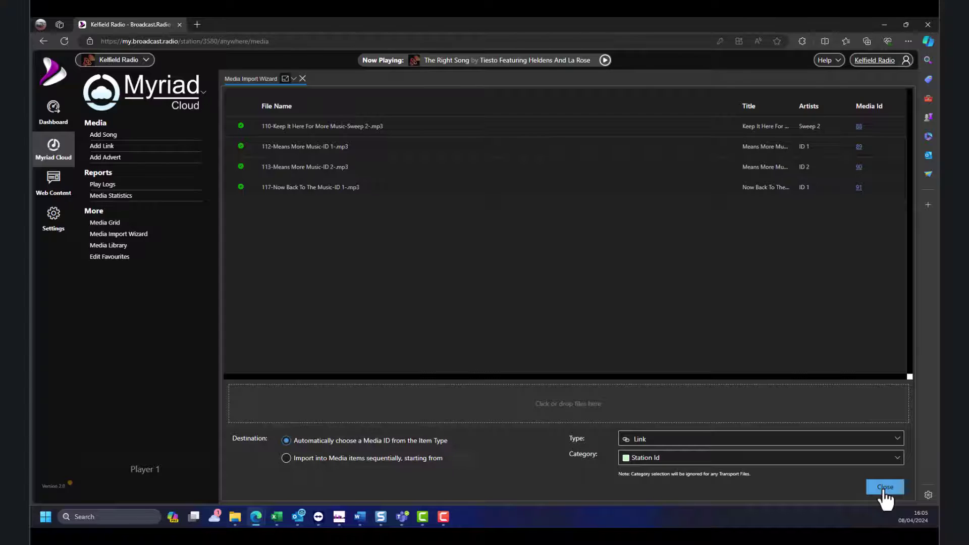
pyautogui.click(884, 487)
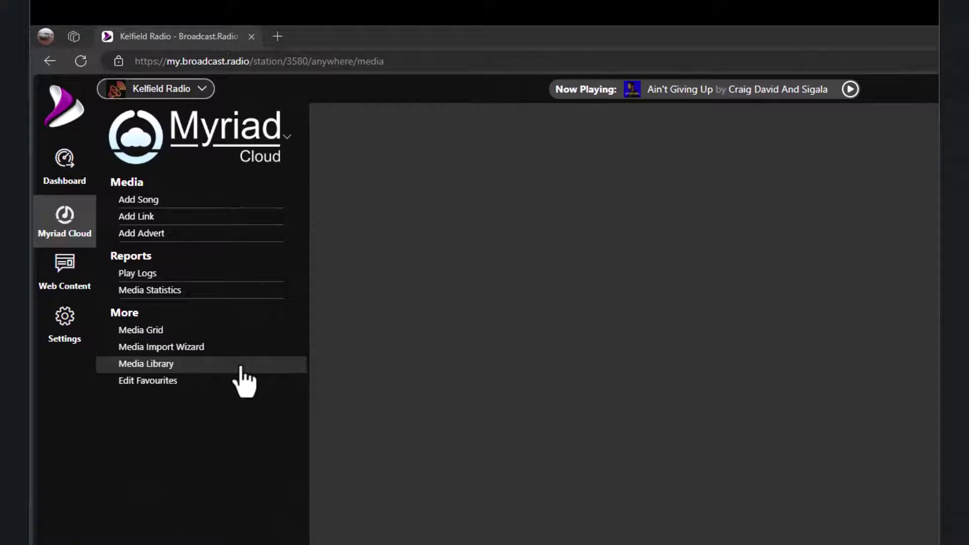
# Step: List the 318 Pop songs in Media Library and select 10841 All About Us
pyautogui.click(247, 378)
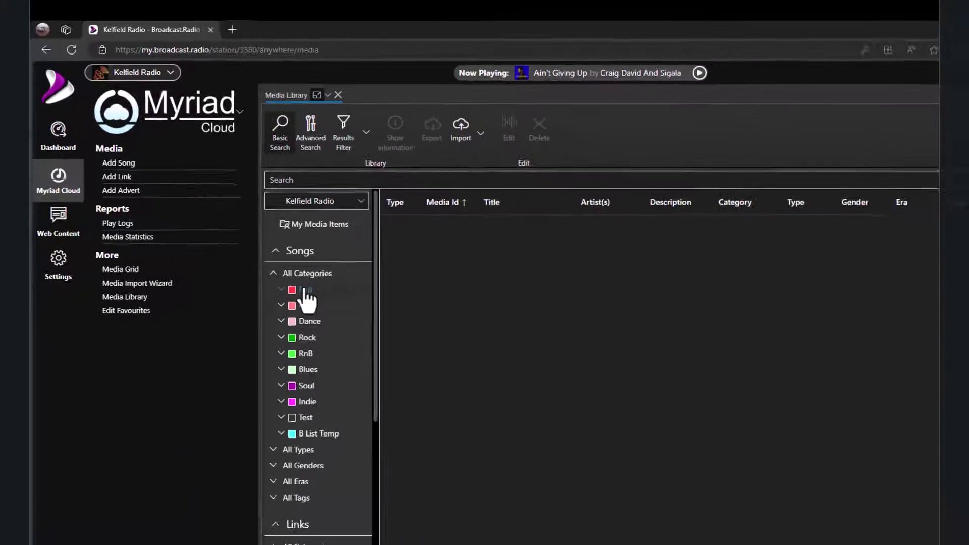
pyautogui.click(303, 292)
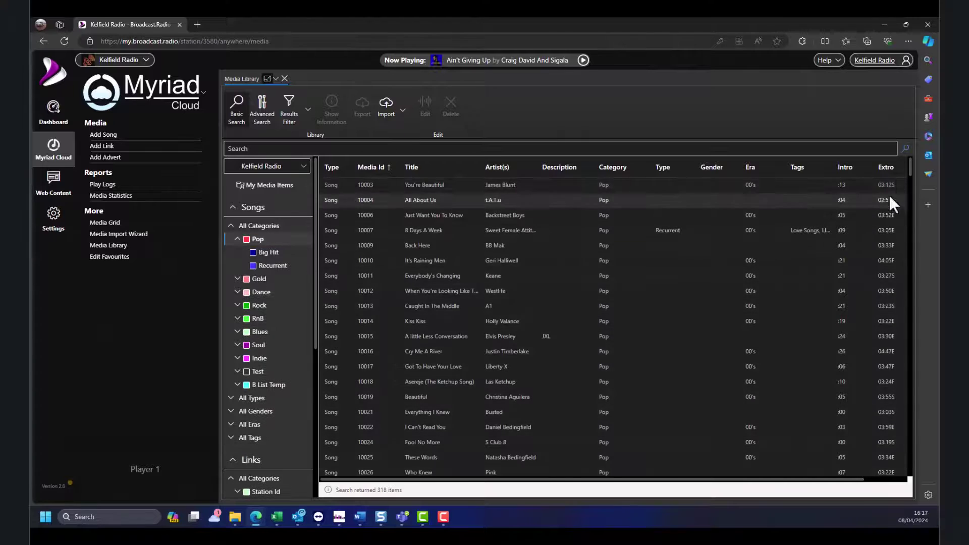
pyautogui.moveTo(911, 170); pyautogui.dragTo(910, 473)
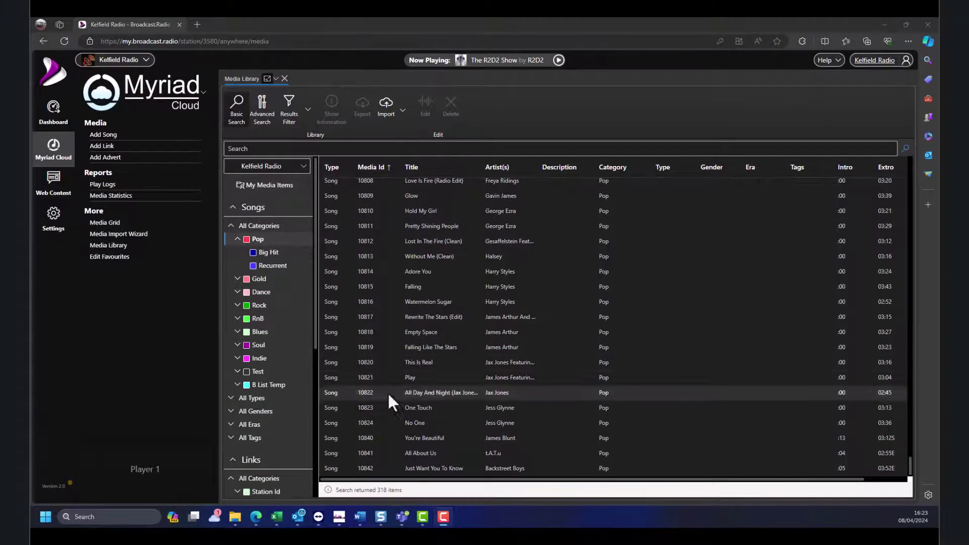
pyautogui.click(442, 452)
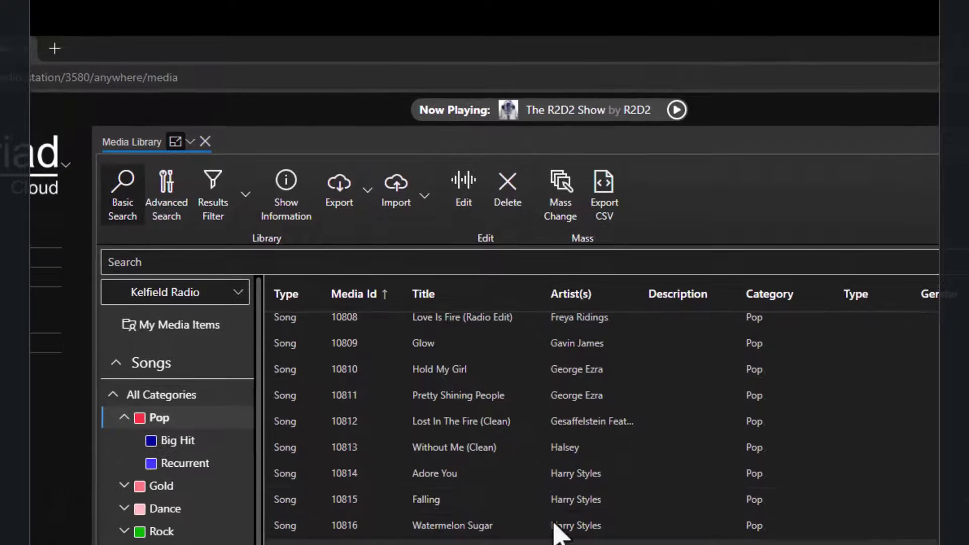
# Step: Edit All About Us (10841), confirming Primary Category Pop with no secondary category
pyautogui.click(468, 205)
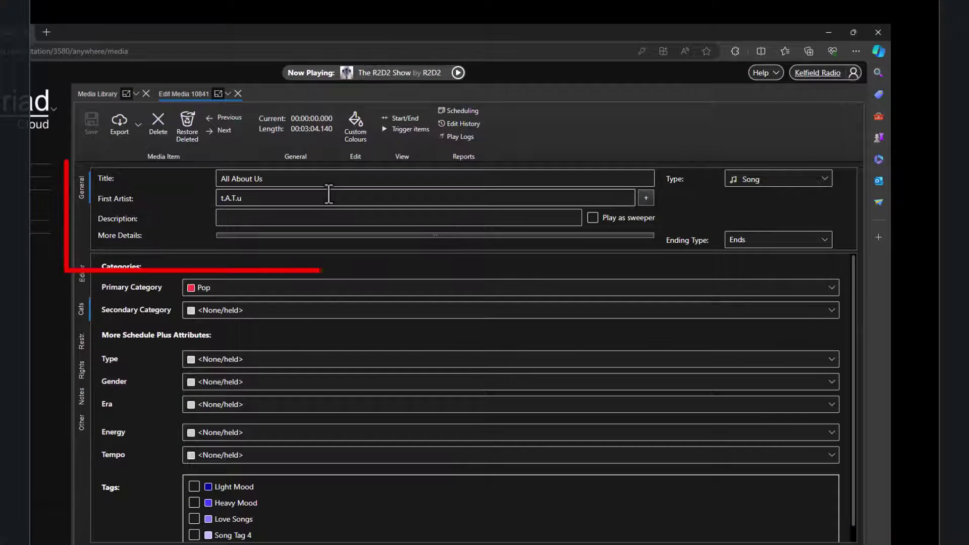
pyautogui.click(257, 309)
pyautogui.click(260, 304)
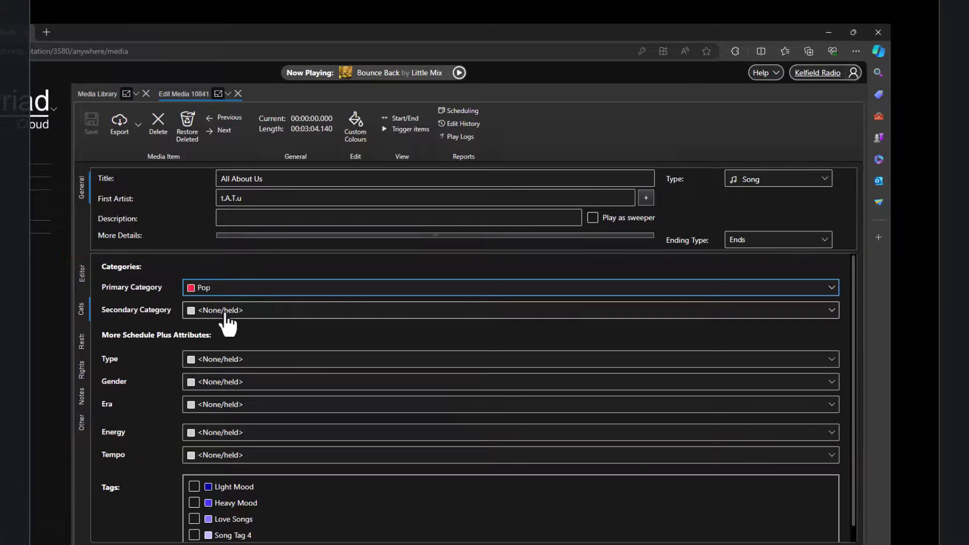